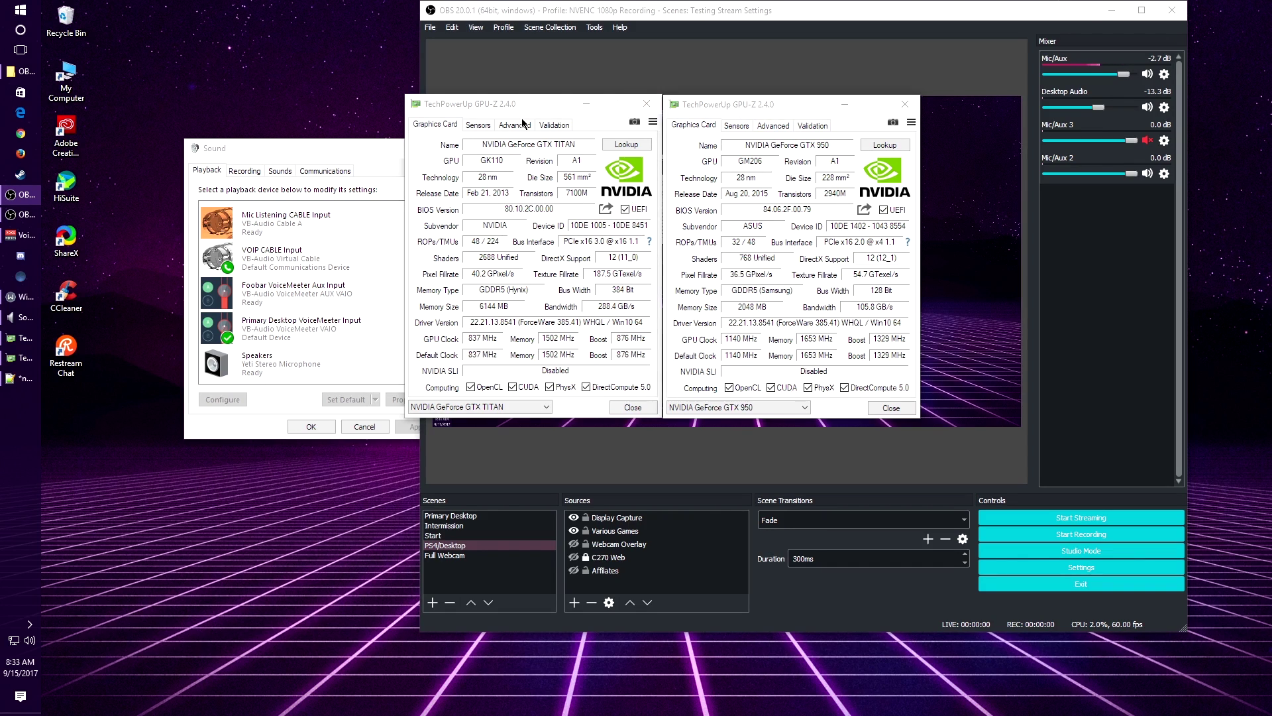
Open OBS Output > Recording settings and keep NVENC H.264 as the recording encoder
{"action": "left_click", "coordinate": [615, 450]}
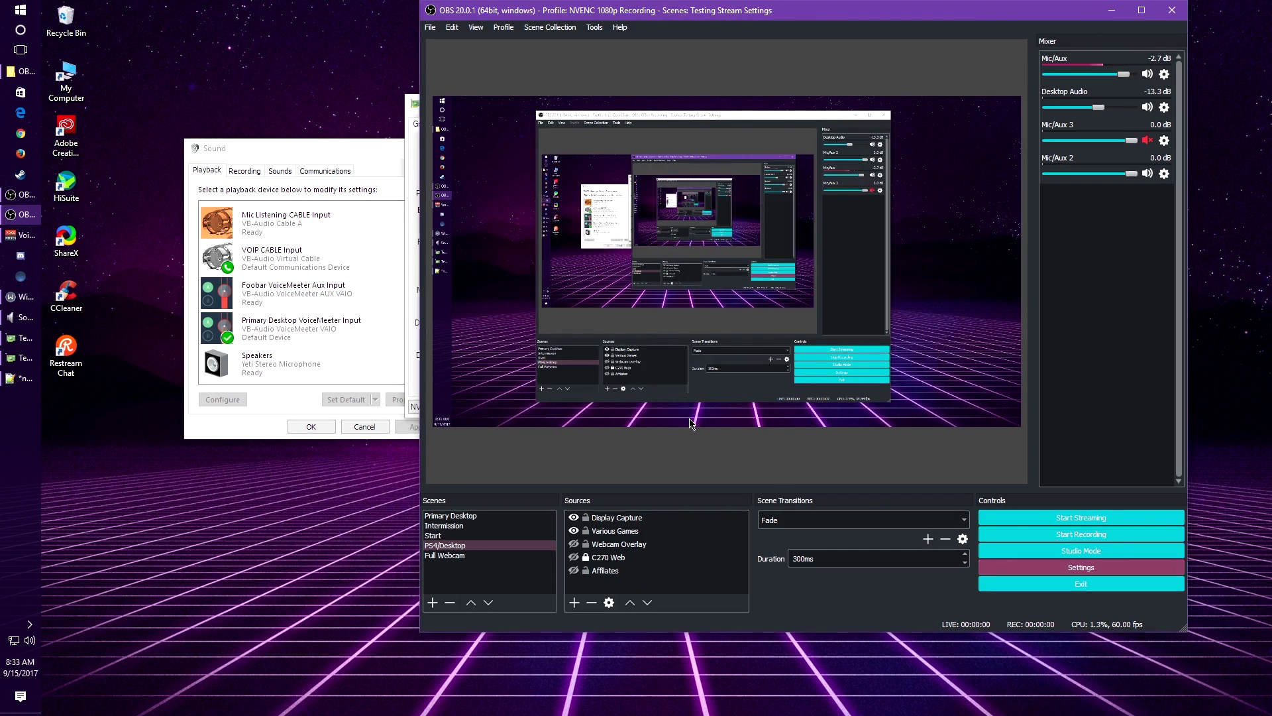
{"action": "left_click", "coordinate": [1012, 570]}
{"action": "left_click_drag", "start_coordinate": [530, 177], "coordinate": [488, 172]}
{"action": "left_click", "coordinate": [488, 172]}
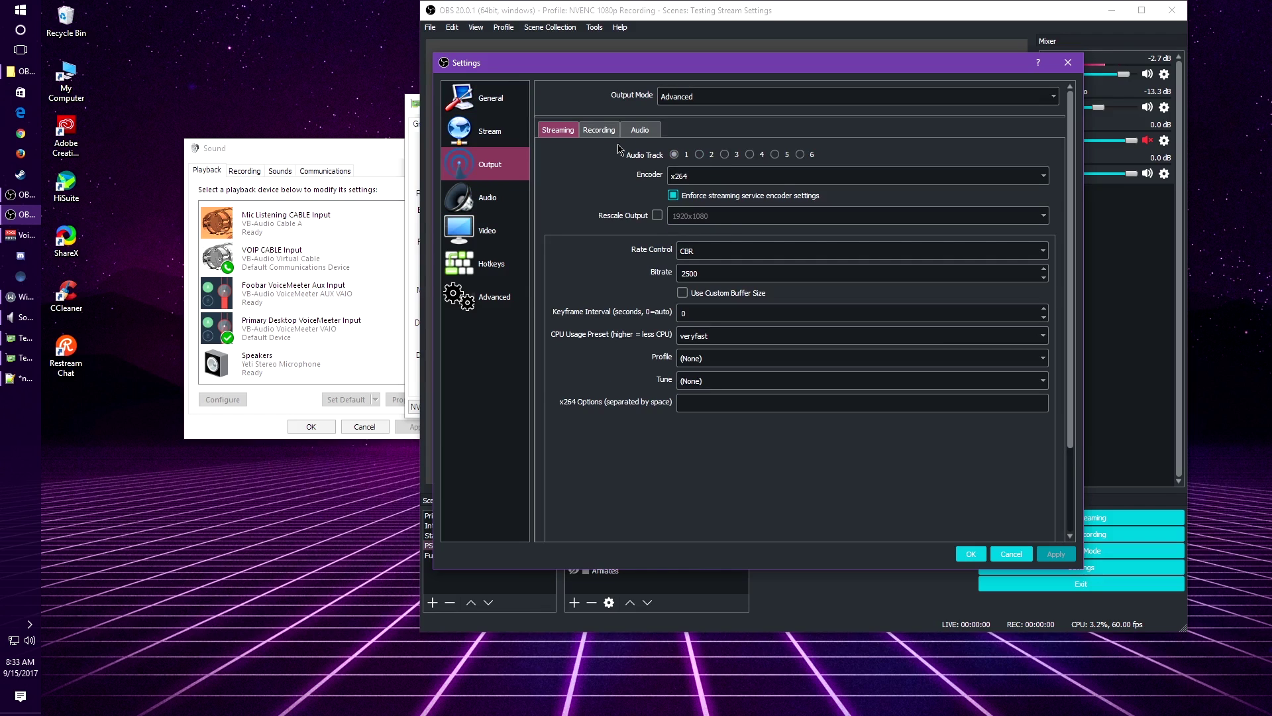
{"action": "left_click", "coordinate": [599, 129]}
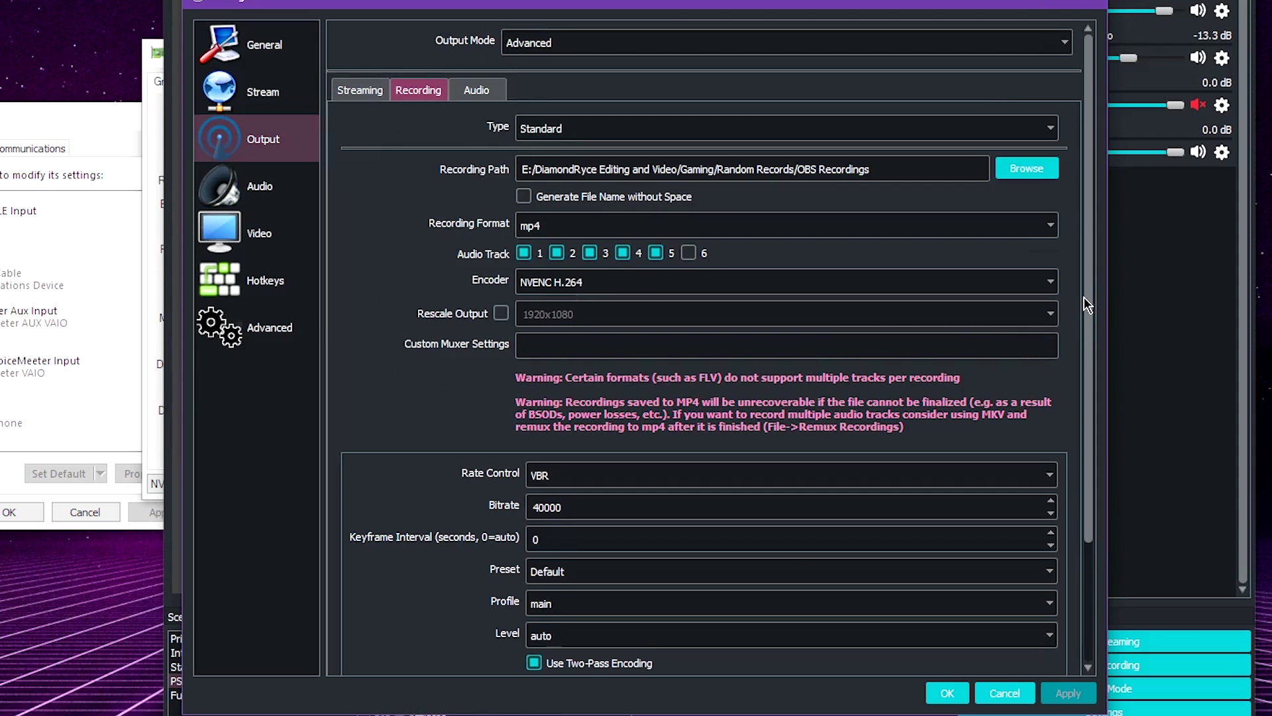
{"action": "scroll", "coordinate": [1097, 366], "scroll_direction": "down", "scroll_amount": 2}
{"action": "scroll", "coordinate": [1097, 367], "scroll_direction": "up", "scroll_amount": 2}
{"action": "left_click", "coordinate": [579, 278]}
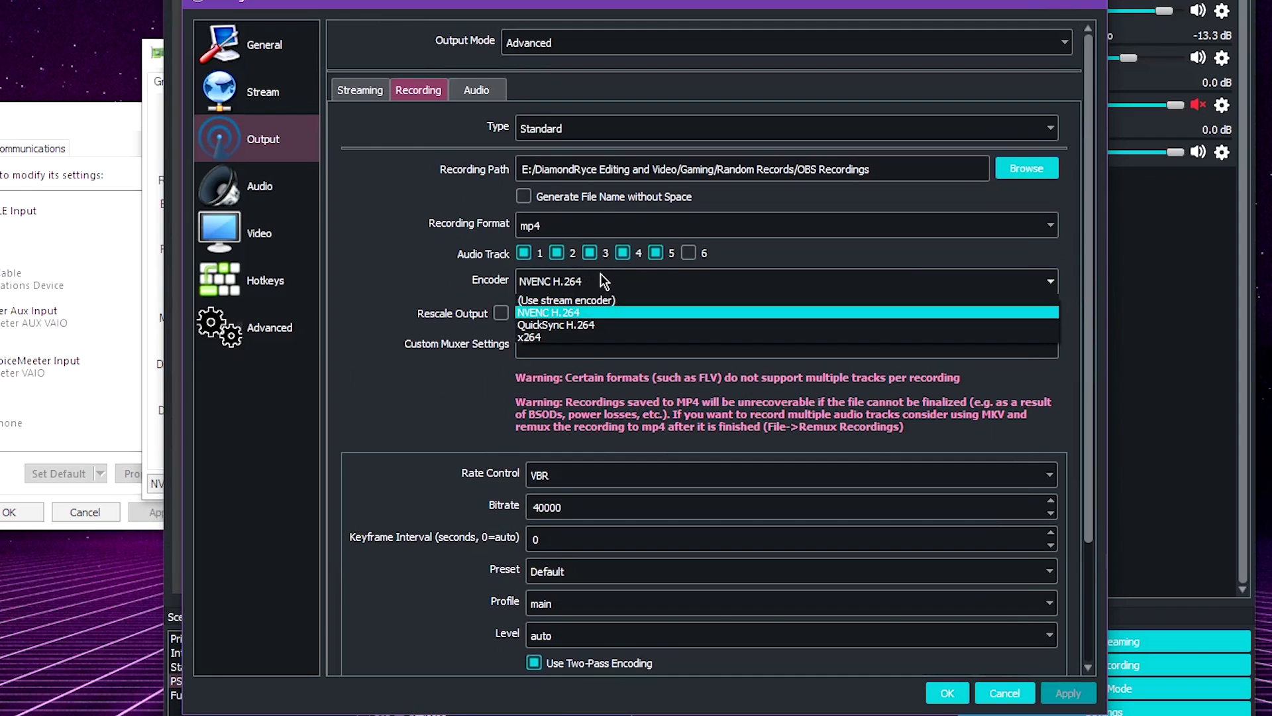
{"action": "left_click", "coordinate": [424, 282]}
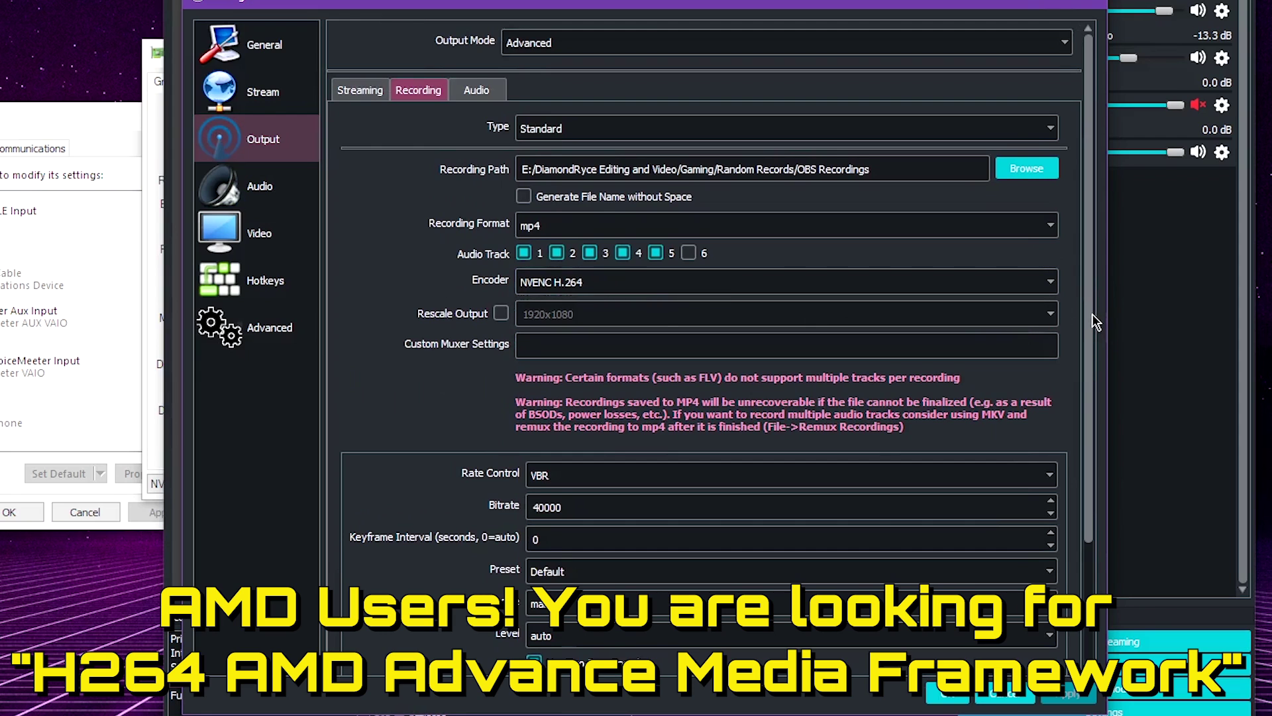
Set the recording encoder's GPU index to 1, after trying 0 and 2
{"action": "scroll", "coordinate": [1094, 336], "scroll_direction": "down", "scroll_amount": 1}
{"action": "scroll", "coordinate": [1093, 336], "scroll_direction": "down", "scroll_amount": 1}
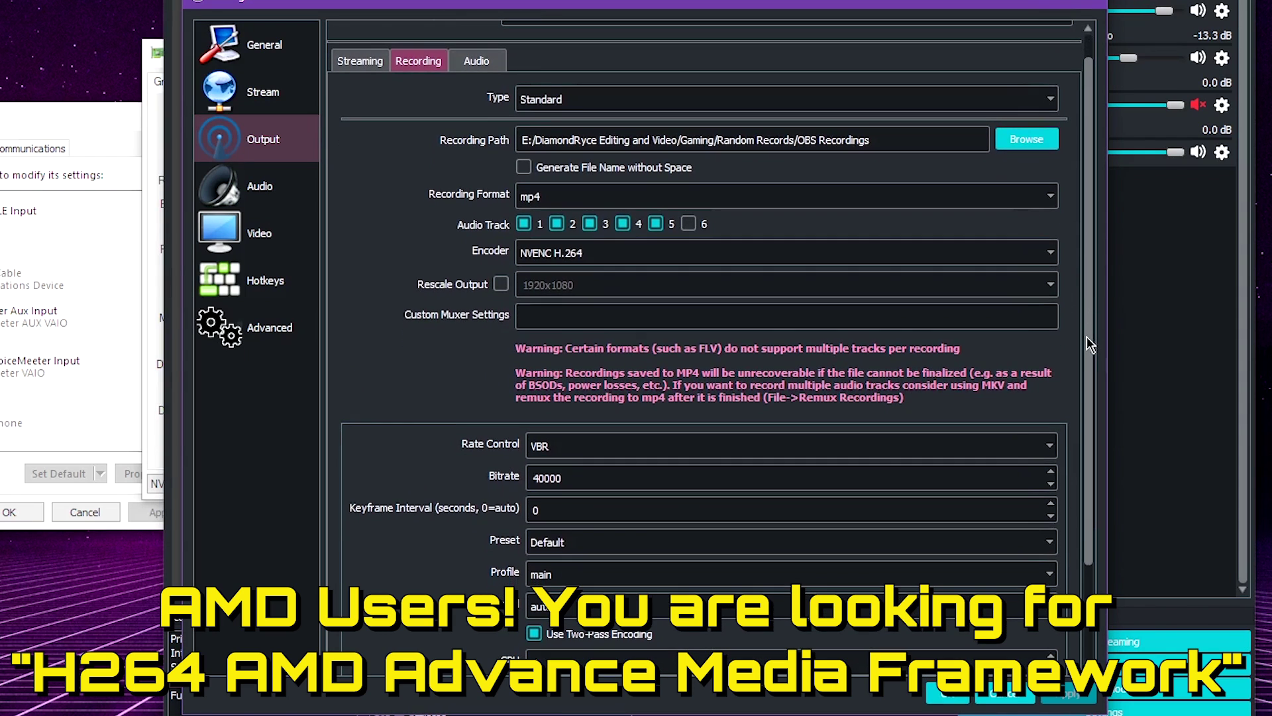
{"action": "left_click_drag", "start_coordinate": [1090, 345], "coordinate": [1116, 442]}
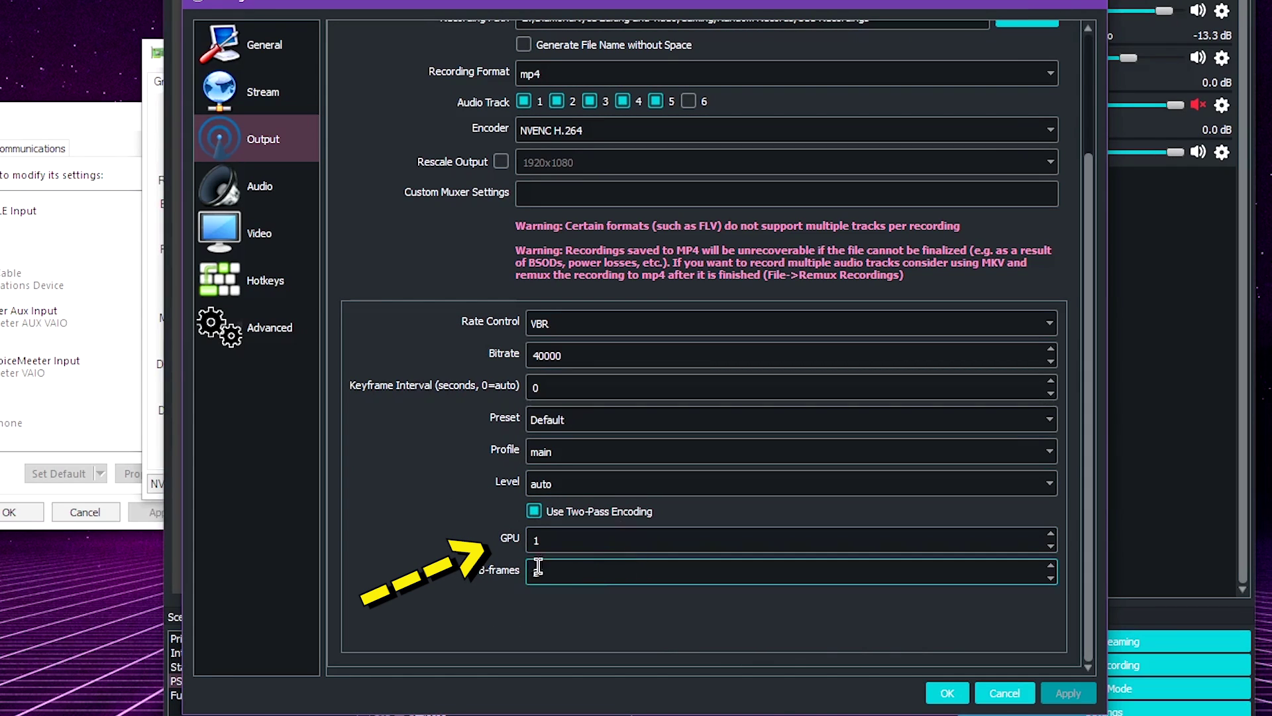
{"action": "left_click", "coordinate": [1051, 547]}
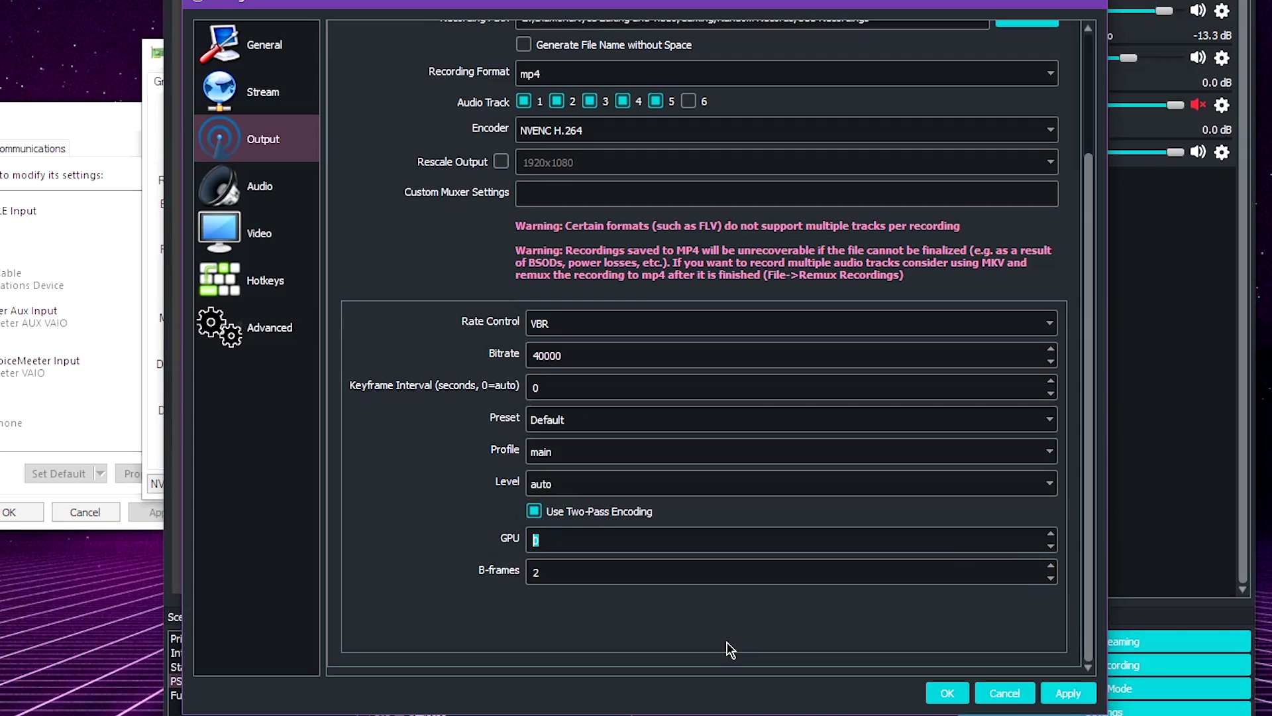
{"action": "left_click", "coordinate": [1052, 534]}
{"action": "left_click", "coordinate": [1052, 534]}
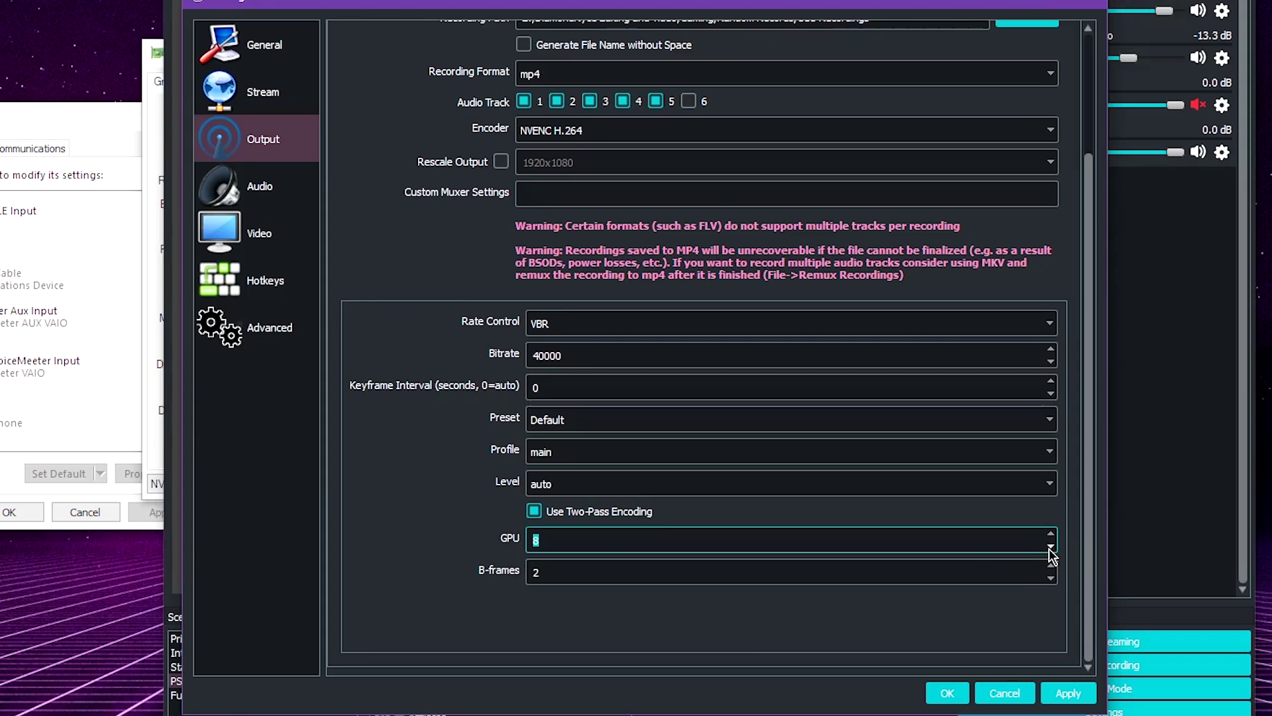
{"action": "left_click", "coordinate": [1051, 547]}
{"action": "left_click", "coordinate": [422, 575]}
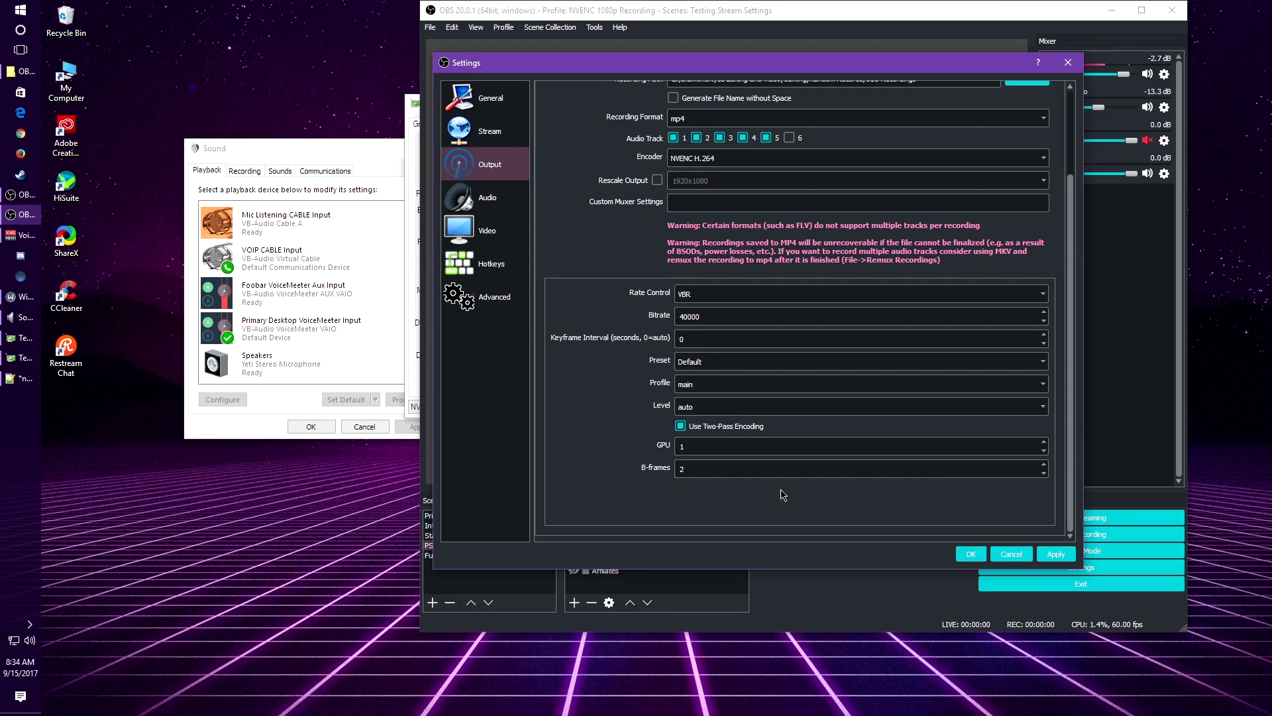
Apply the NVENC recording settings with GPU 1 and close the Settings window with OK
{"action": "left_click", "coordinate": [1061, 556]}
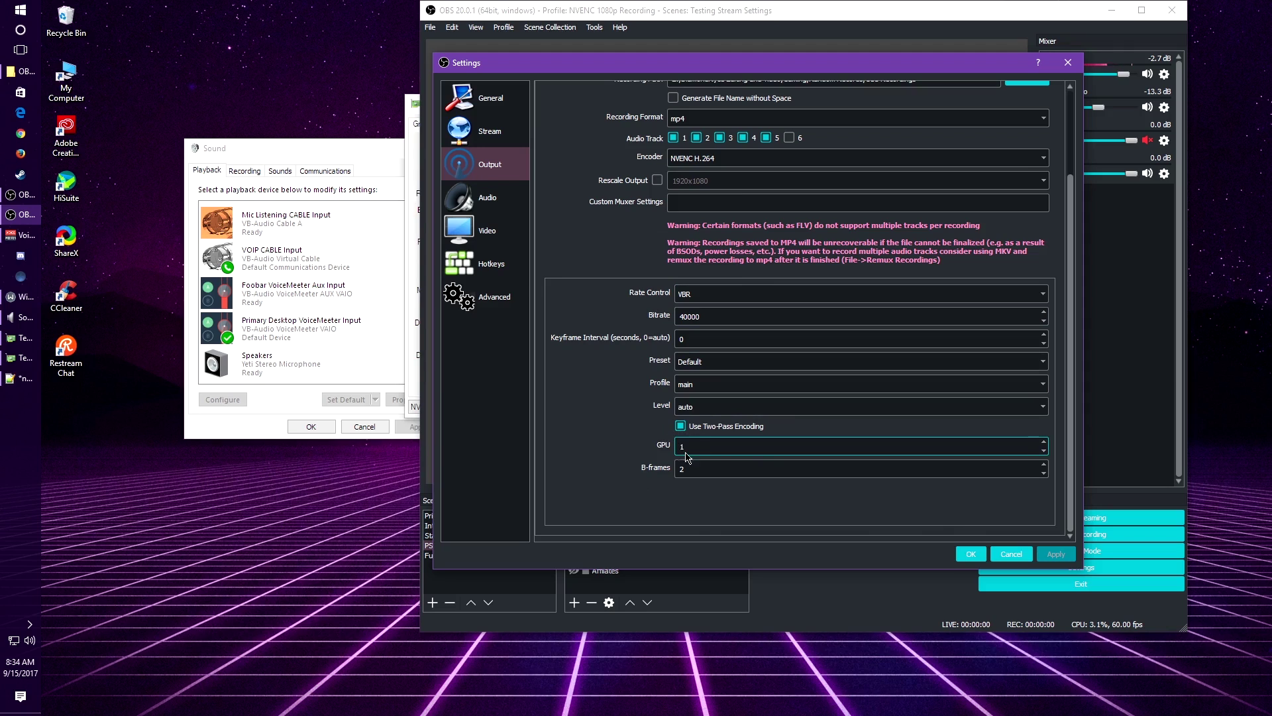
{"action": "left_click", "coordinate": [971, 554]}
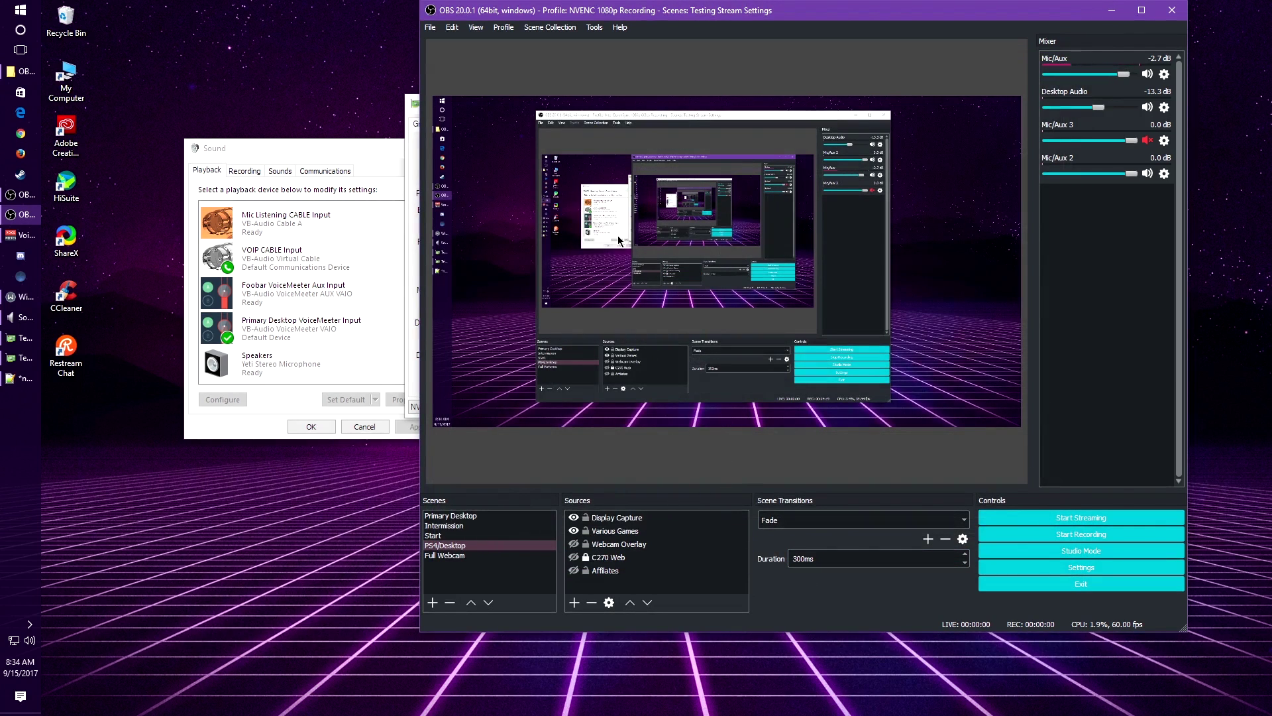
Stack the GTX 950 GPU-Z window above the GTX TITAN one at left, both on Sensors
{"action": "left_click", "coordinate": [413, 109]}
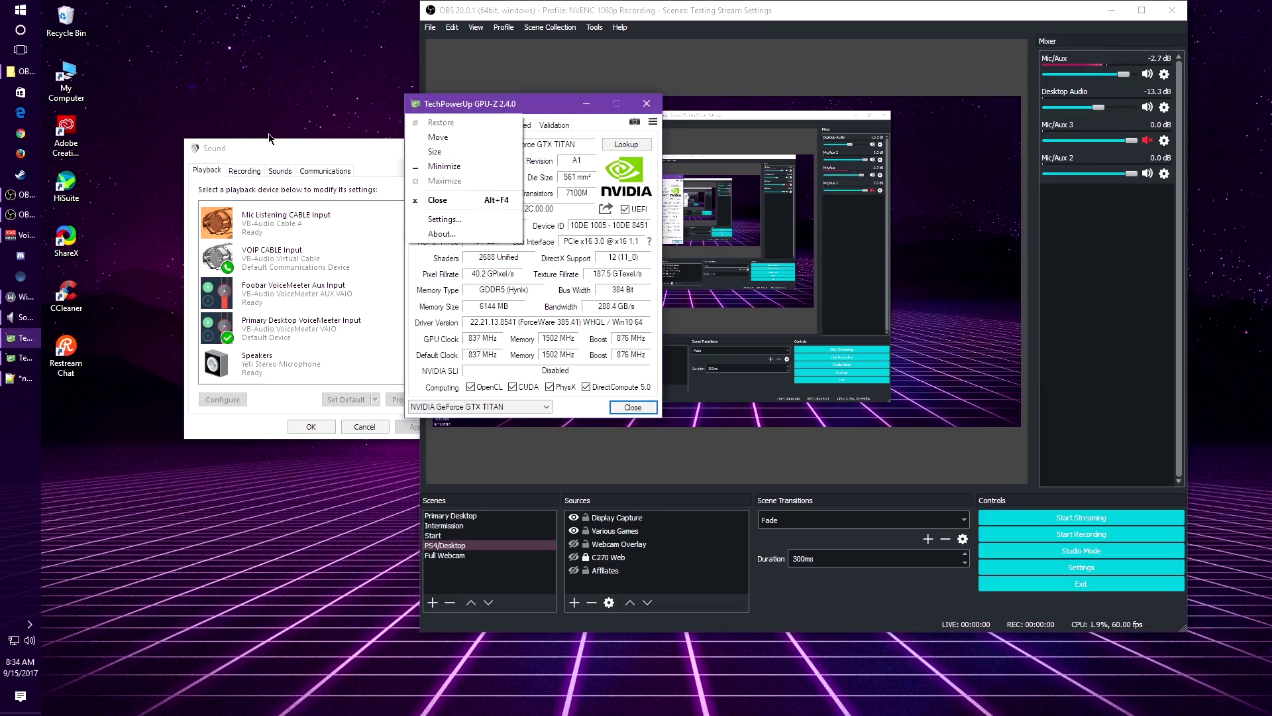
{"action": "left_click_drag", "start_coordinate": [504, 102], "coordinate": [237, 366]}
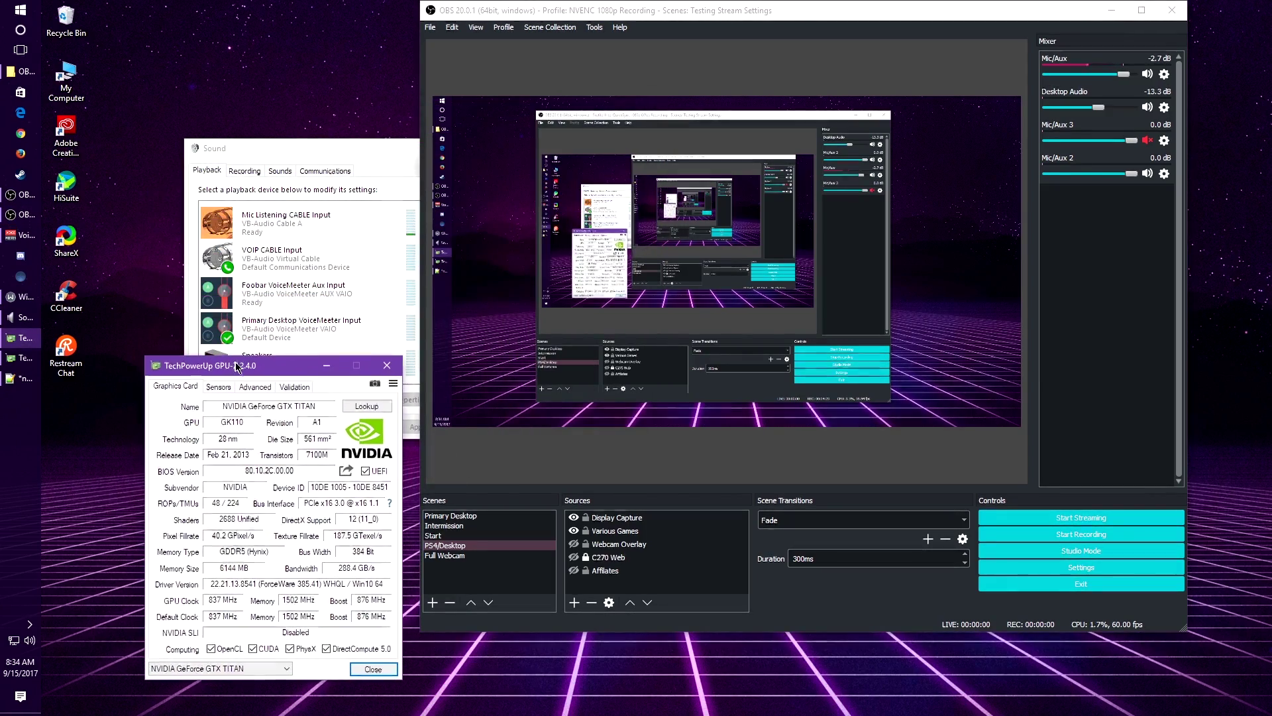
{"action": "left_click", "coordinate": [20, 357]}
{"action": "left_click_drag", "start_coordinate": [731, 100], "coordinate": [225, 33]}
{"action": "left_click", "coordinate": [224, 53]}
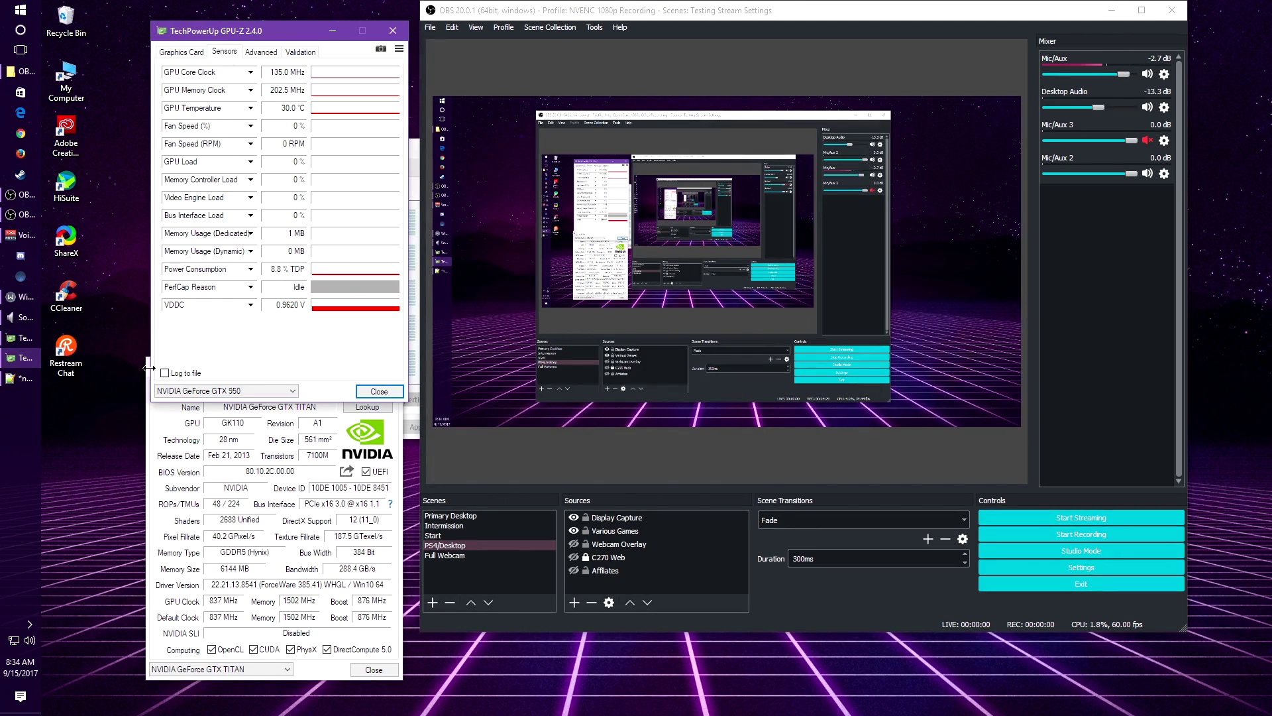
{"action": "left_click", "coordinate": [159, 424]}
{"action": "left_click", "coordinate": [221, 389]}
{"action": "left_click_drag", "start_coordinate": [240, 368], "coordinate": [249, 330]}
{"action": "left_click", "coordinate": [1039, 572]}
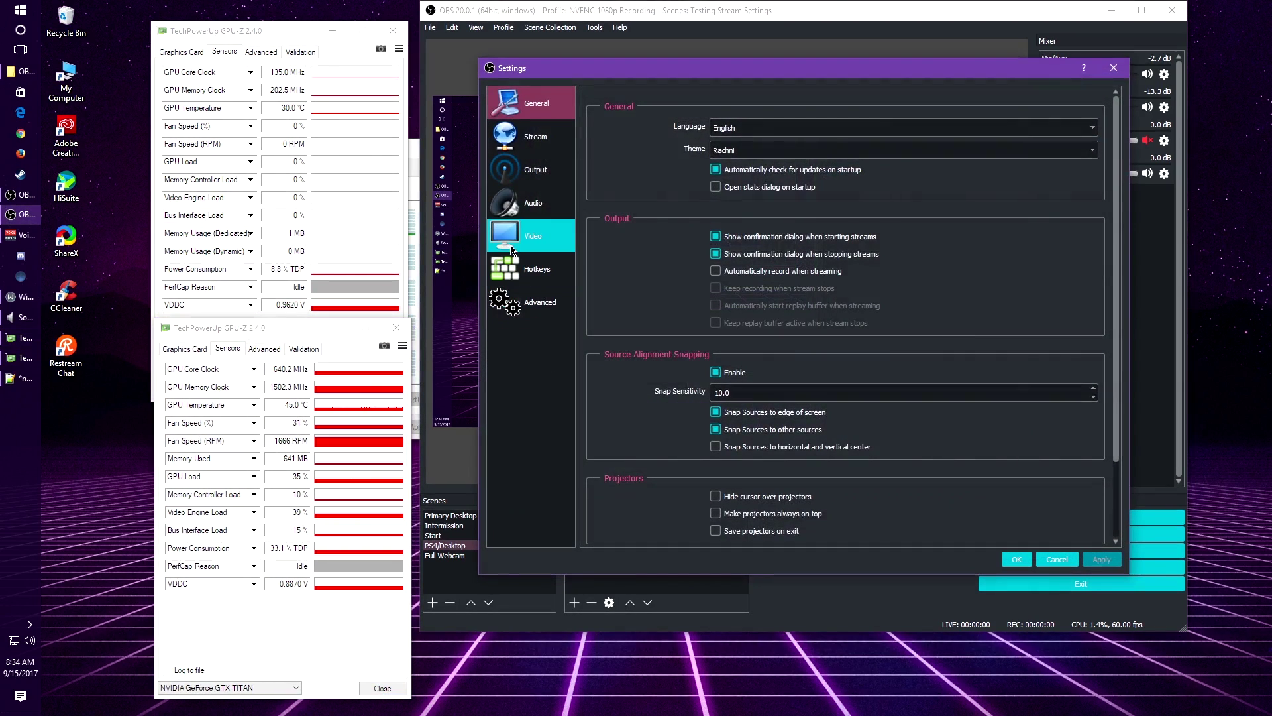
{"action": "left_click", "coordinate": [526, 210]}
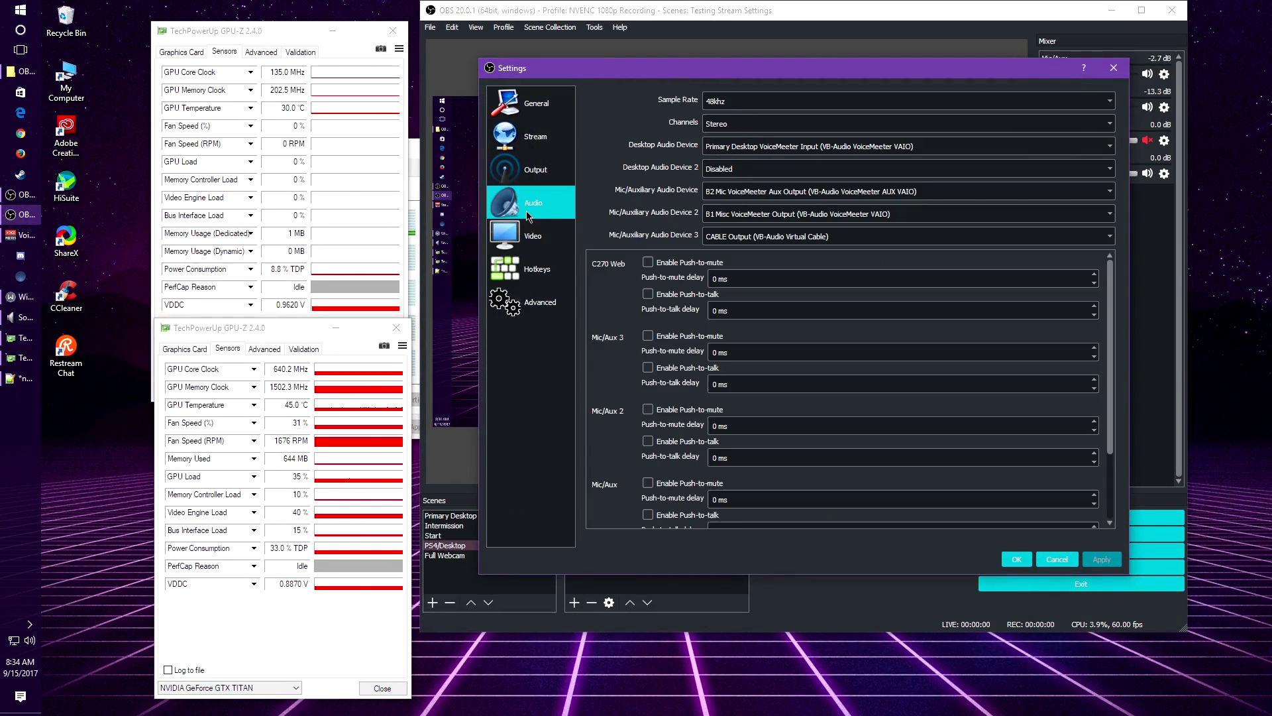
{"action": "left_click", "coordinate": [534, 170]}
{"action": "left_click", "coordinate": [645, 136]}
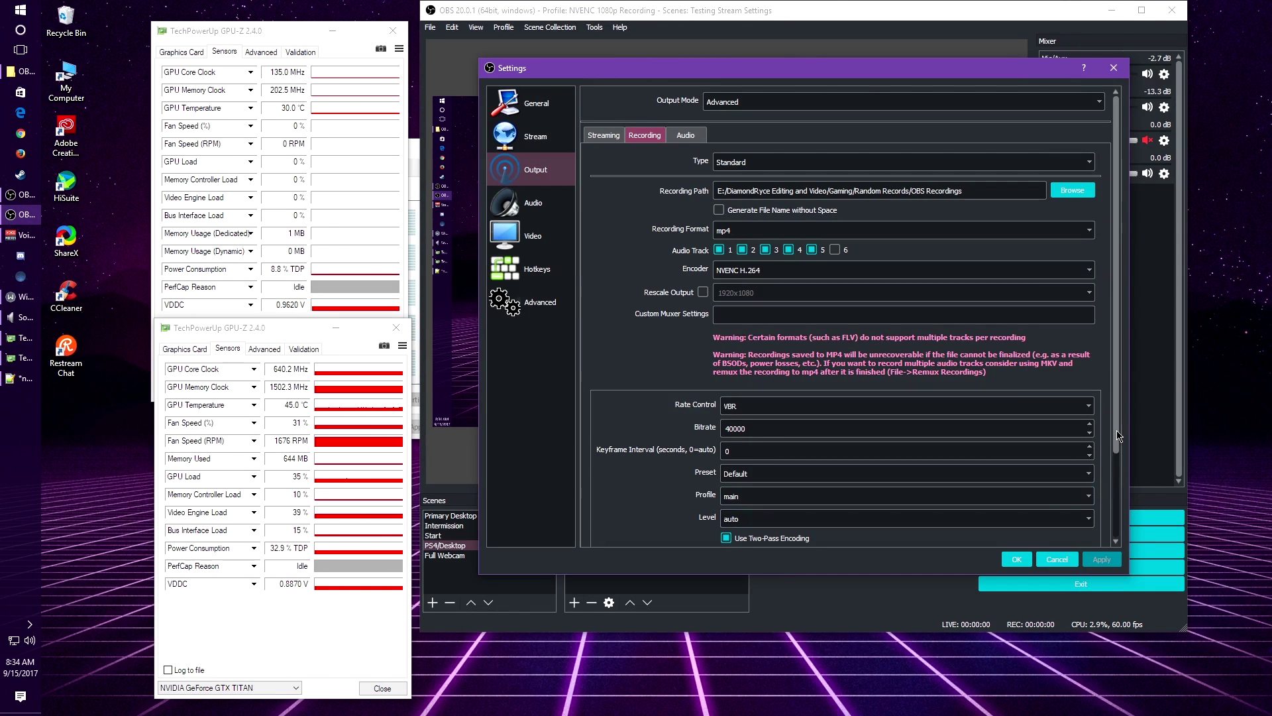
{"action": "scroll", "coordinate": [1119, 435], "scroll_direction": "down", "scroll_amount": 3}
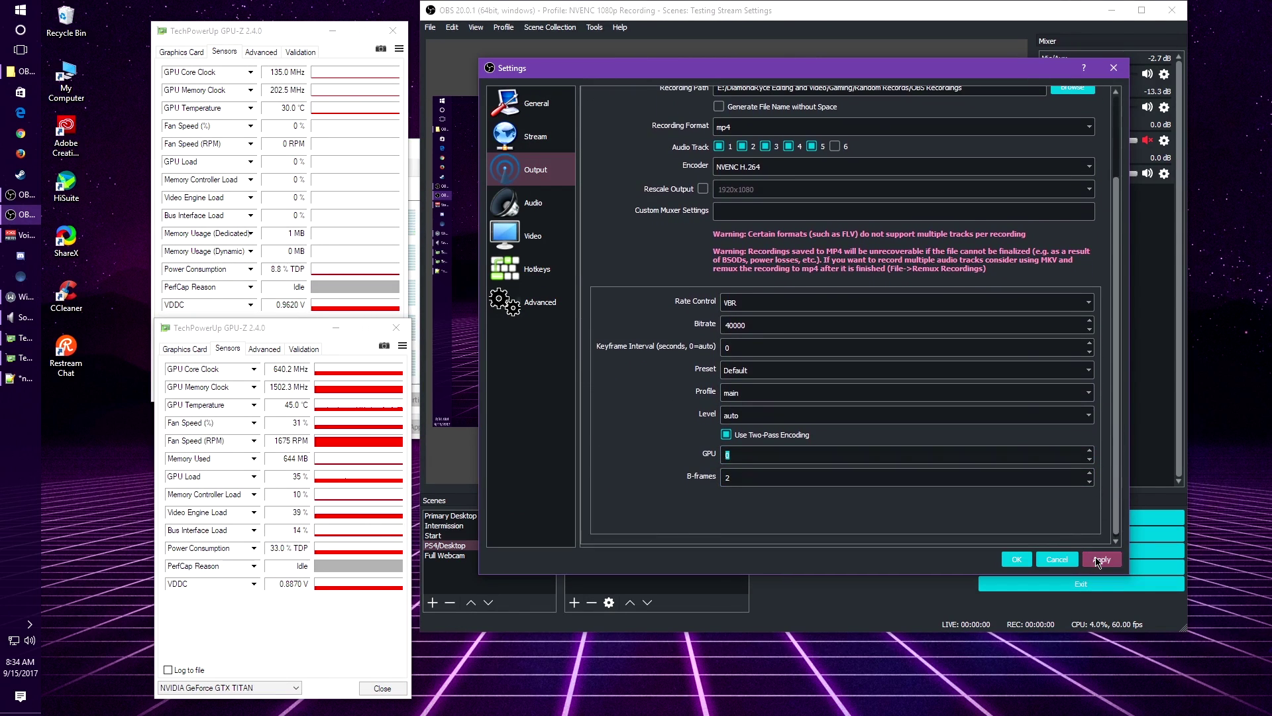
{"action": "left_click", "coordinate": [1098, 560]}
{"action": "left_click", "coordinate": [1016, 560]}
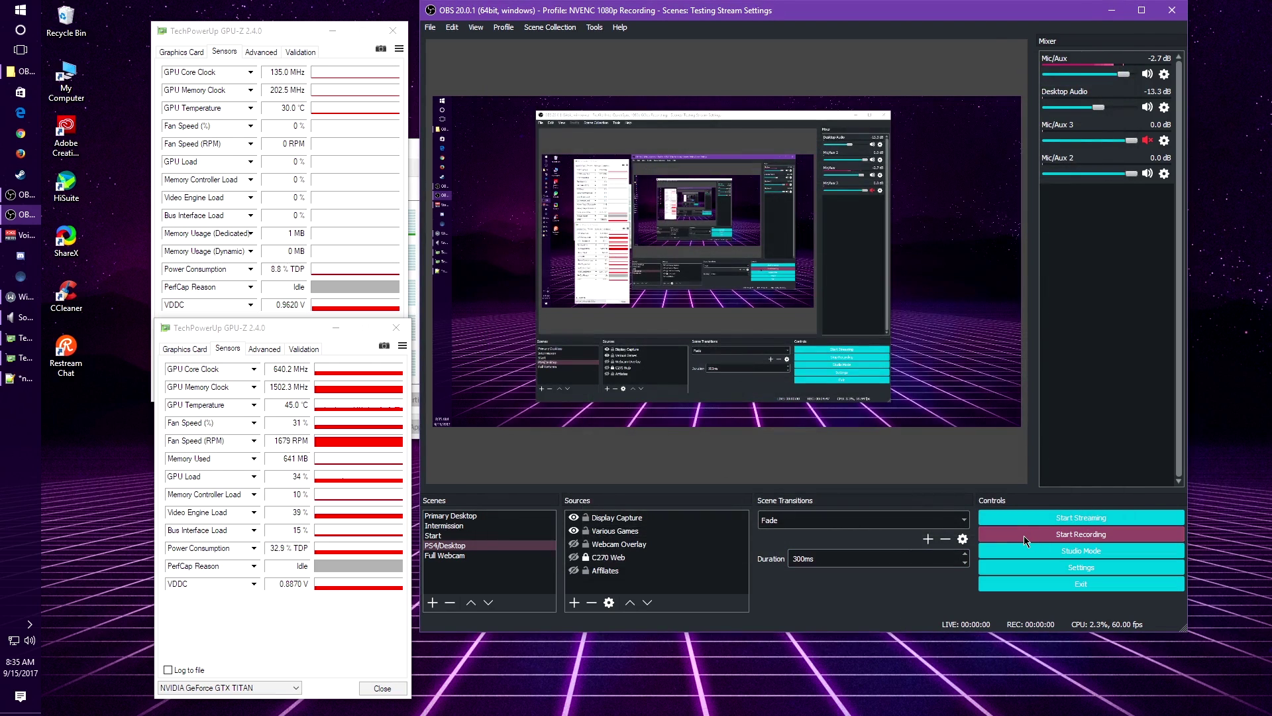
Start recording and bring the GTX TITAN's GPU-Z sensors forward to watch its video engine load
{"action": "left_click", "coordinate": [1024, 535]}
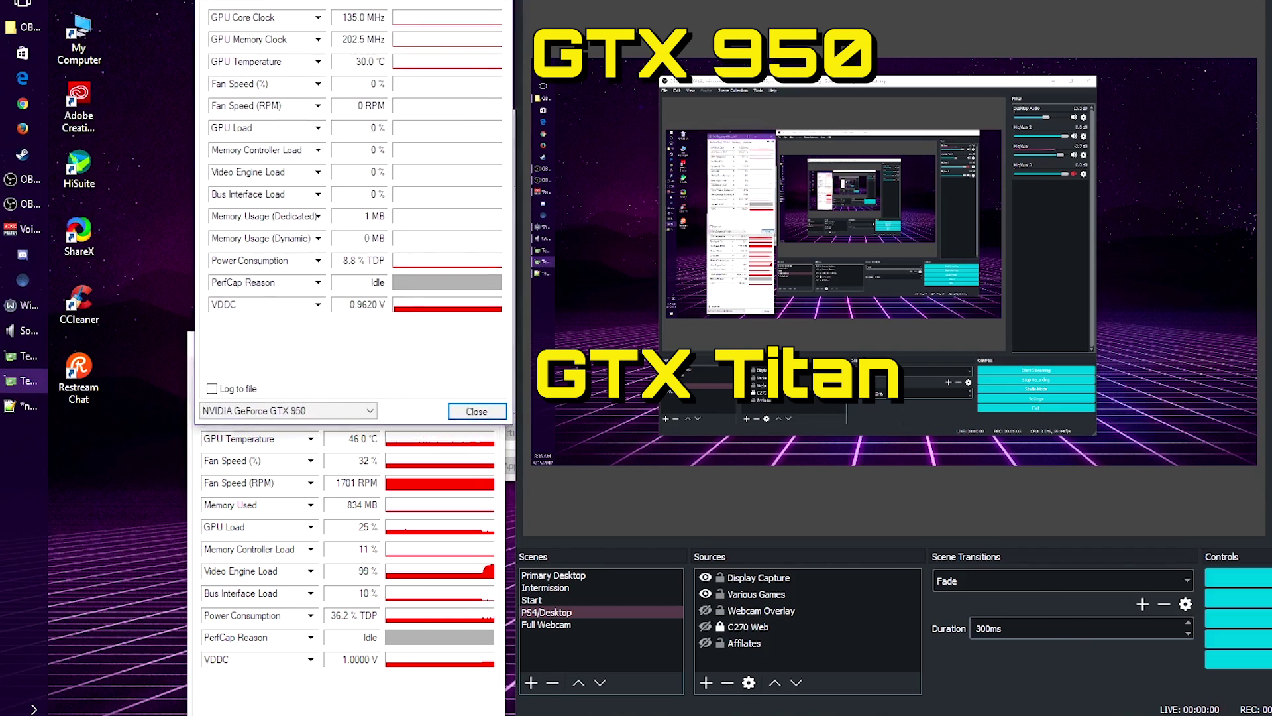
{"action": "left_click", "coordinate": [359, 703]}
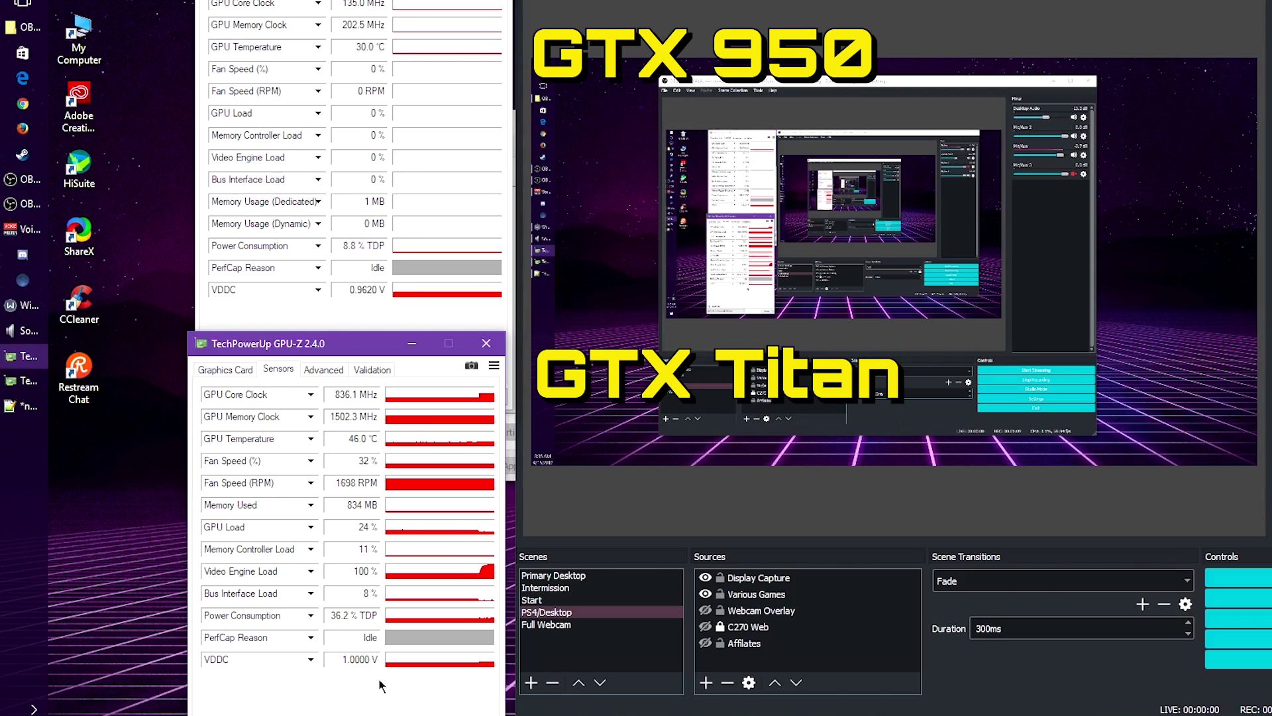
{"action": "mouse_move", "coordinate": [412, 580]}
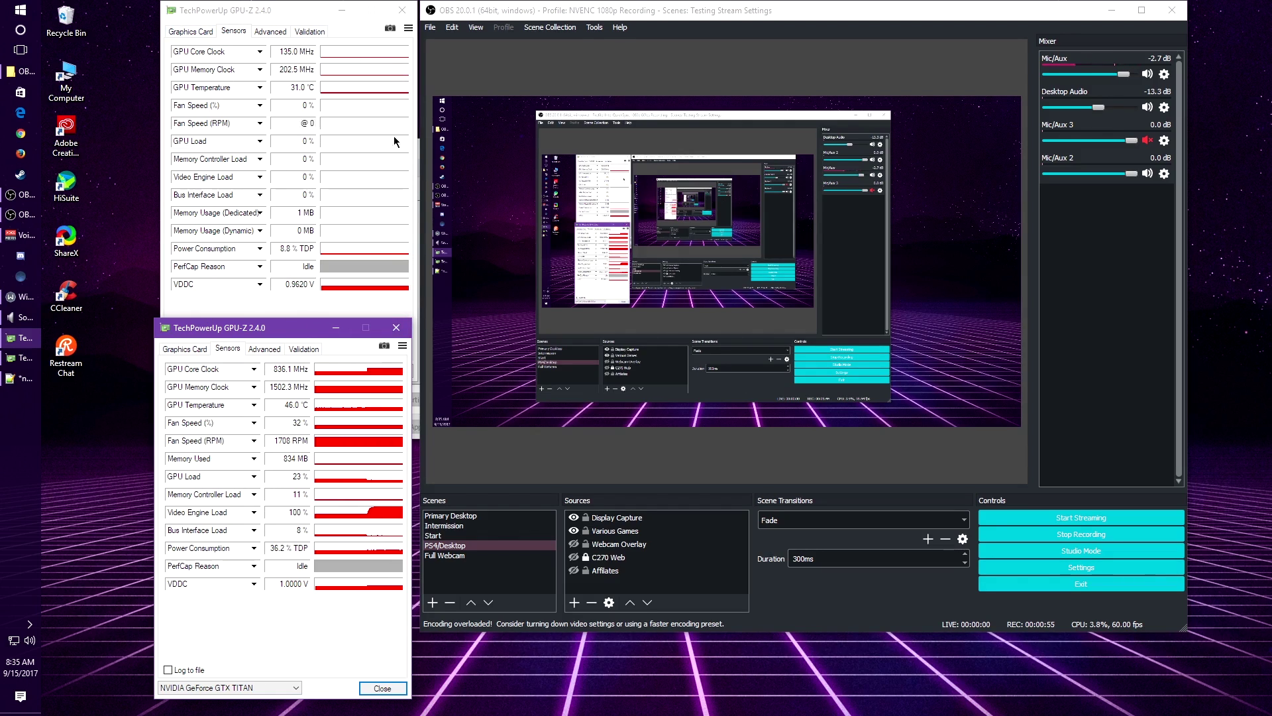
Stop the recording, then set the recording GPU index to 1 and save with OK
{"action": "left_click", "coordinate": [1087, 536]}
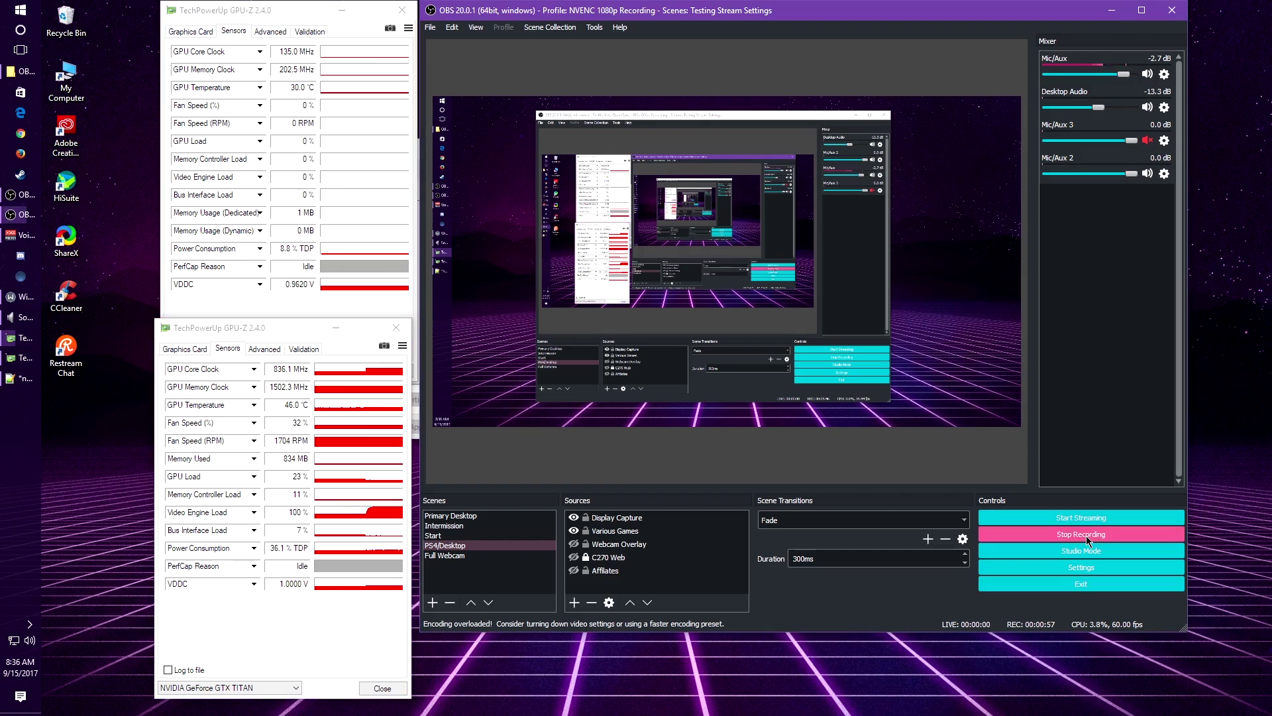
{"action": "left_click", "coordinate": [1087, 535]}
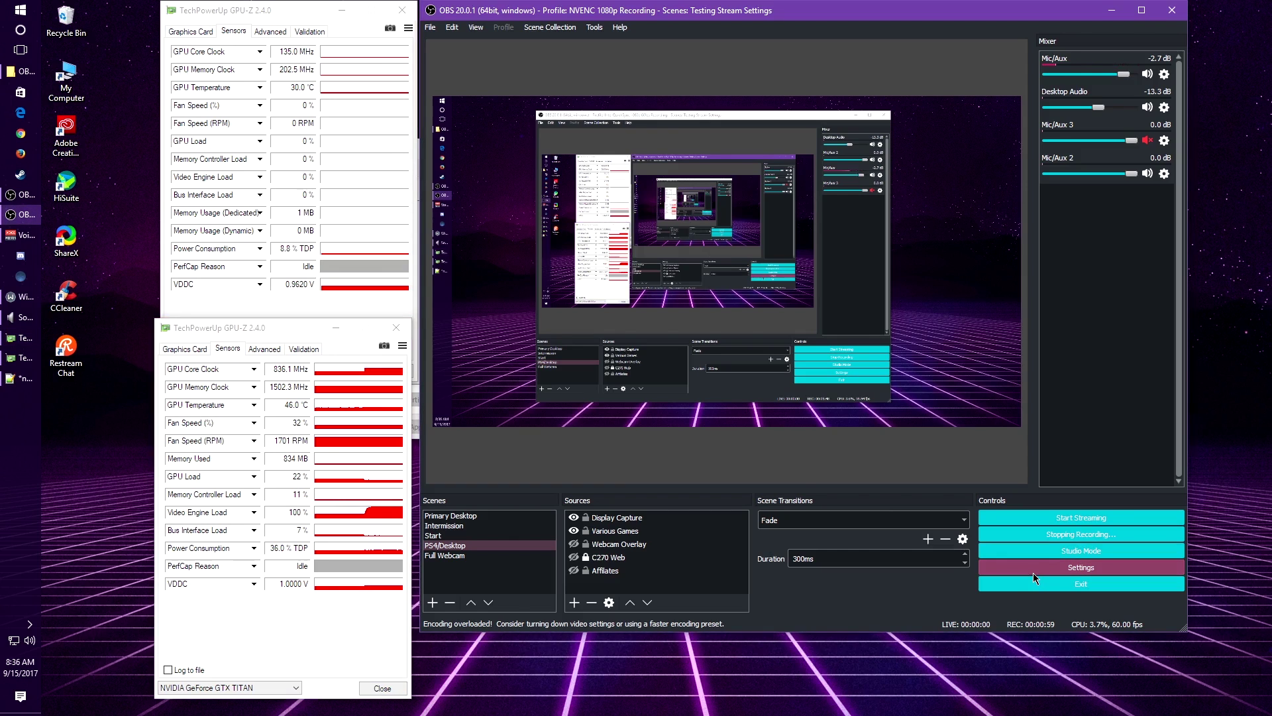
{"action": "left_click", "coordinate": [1032, 573]}
{"action": "left_click", "coordinate": [531, 233]}
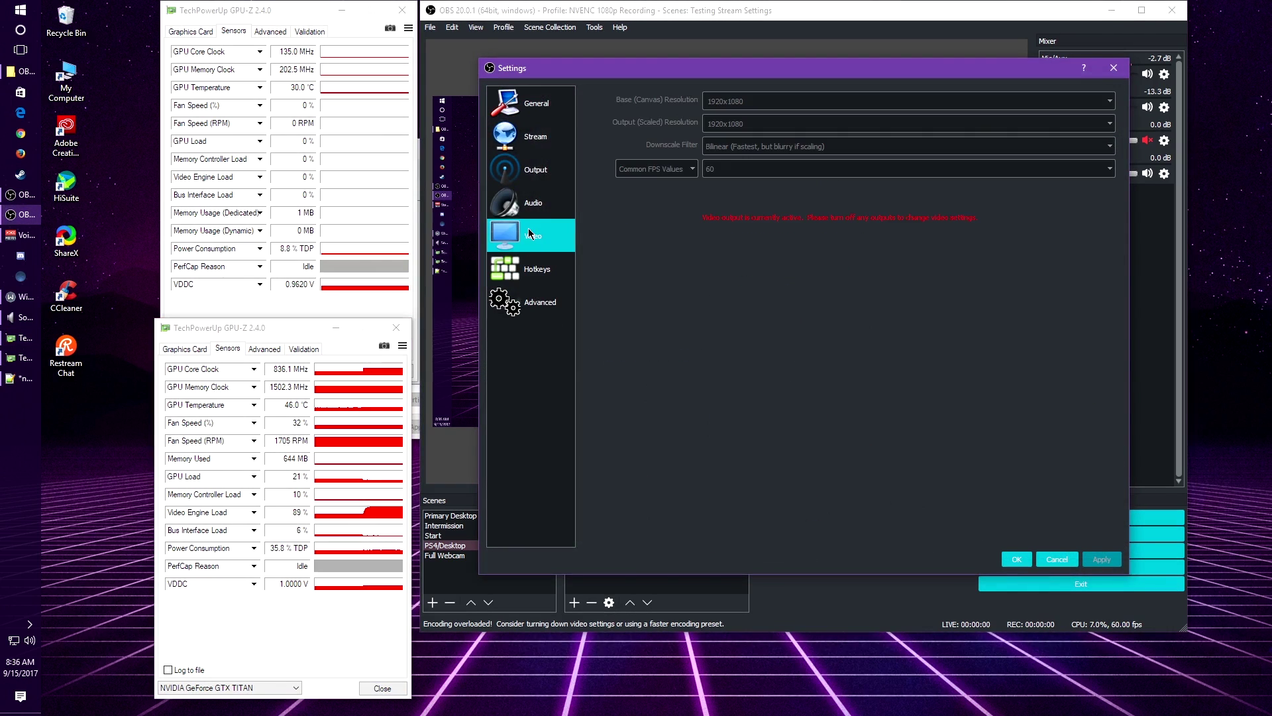
{"action": "left_click", "coordinate": [530, 202]}
{"action": "left_click", "coordinate": [530, 169]}
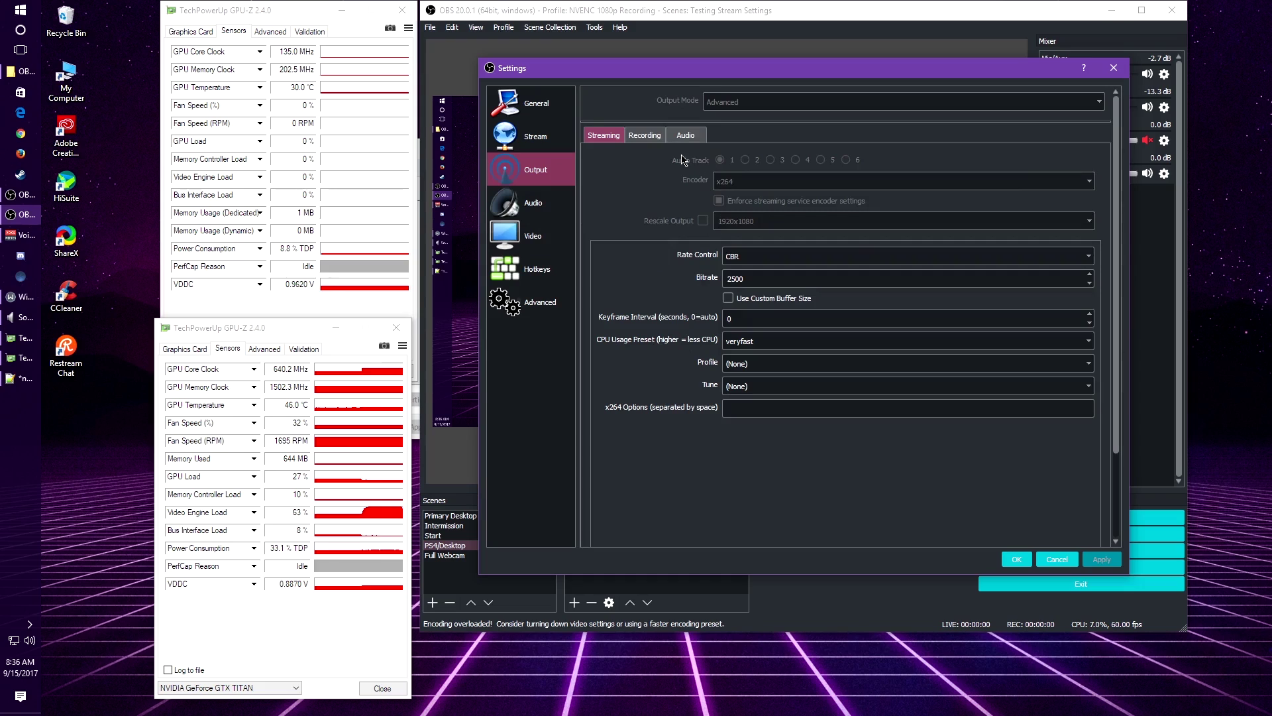
{"action": "left_click", "coordinate": [646, 136]}
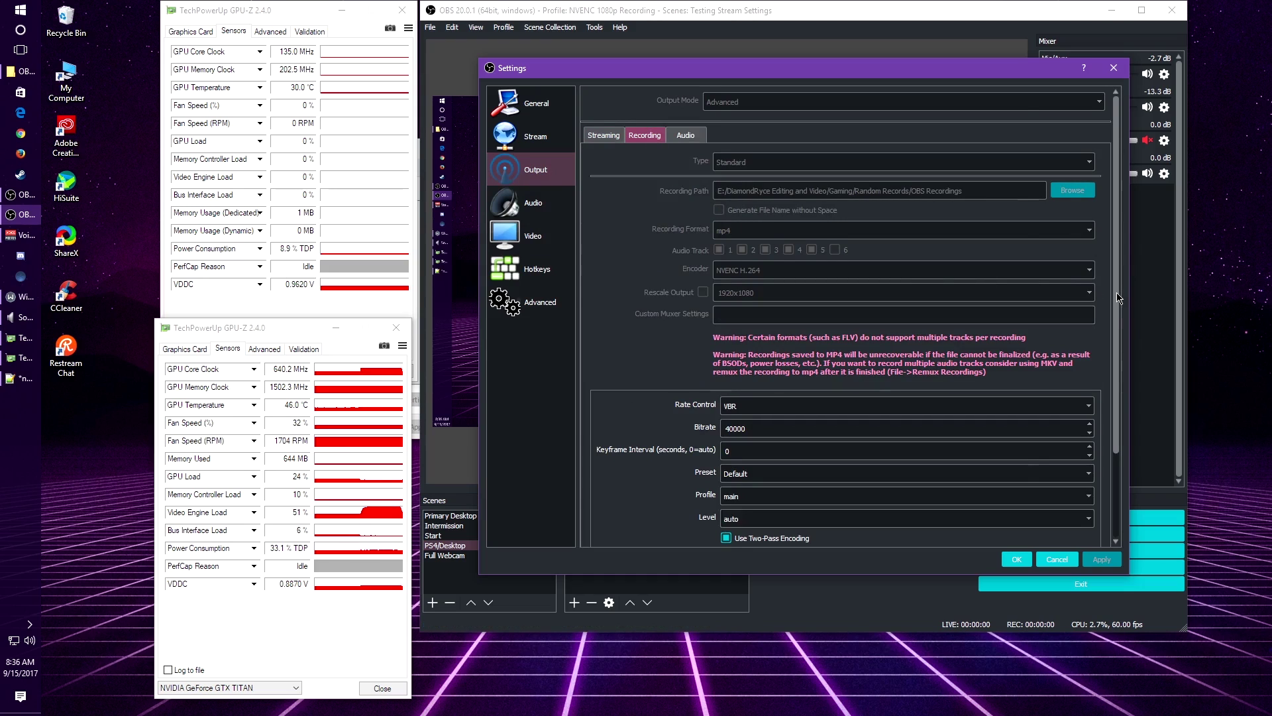
{"action": "left_click_drag", "start_coordinate": [1119, 298], "coordinate": [1120, 388]}
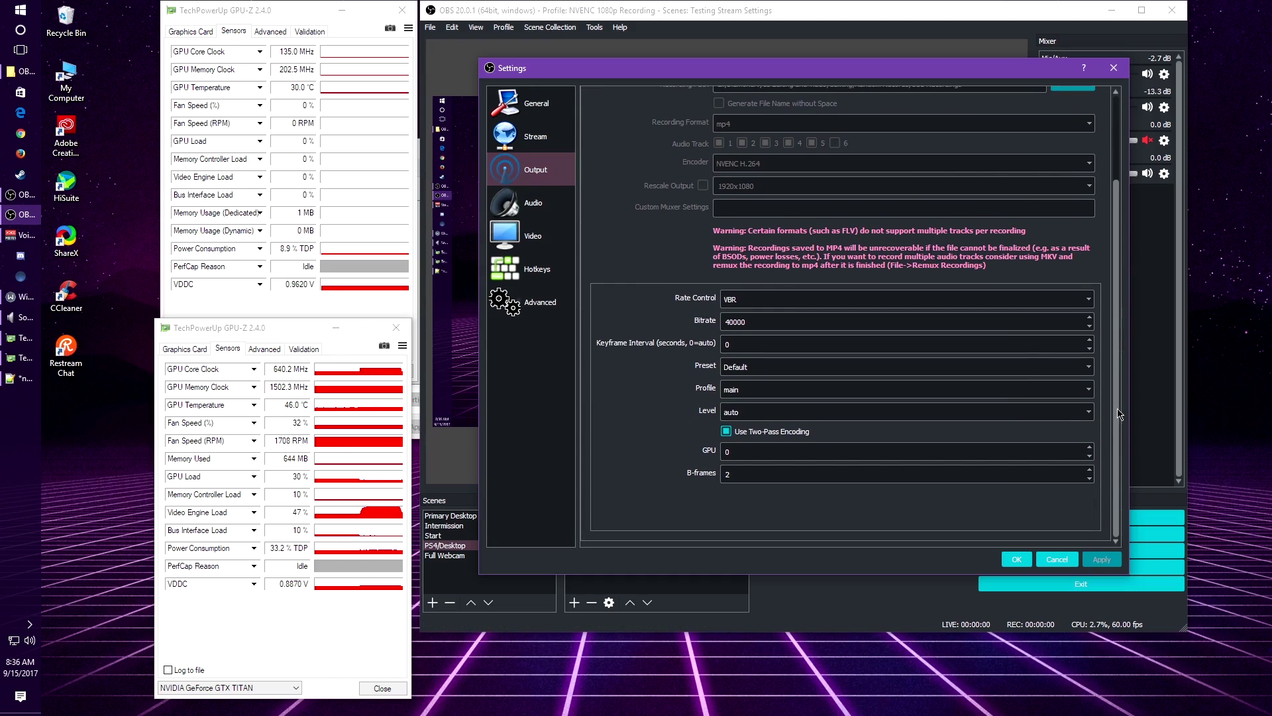
{"action": "left_click", "coordinate": [1090, 448]}
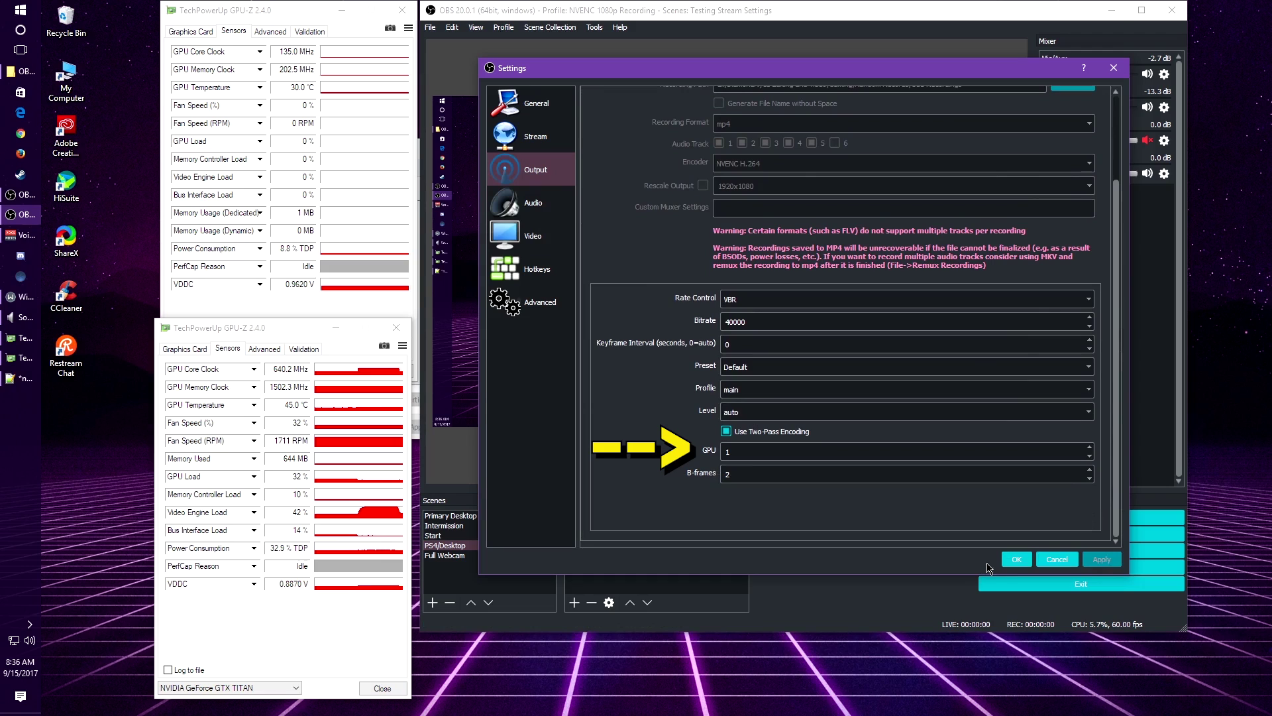
{"action": "left_click", "coordinate": [1017, 559]}
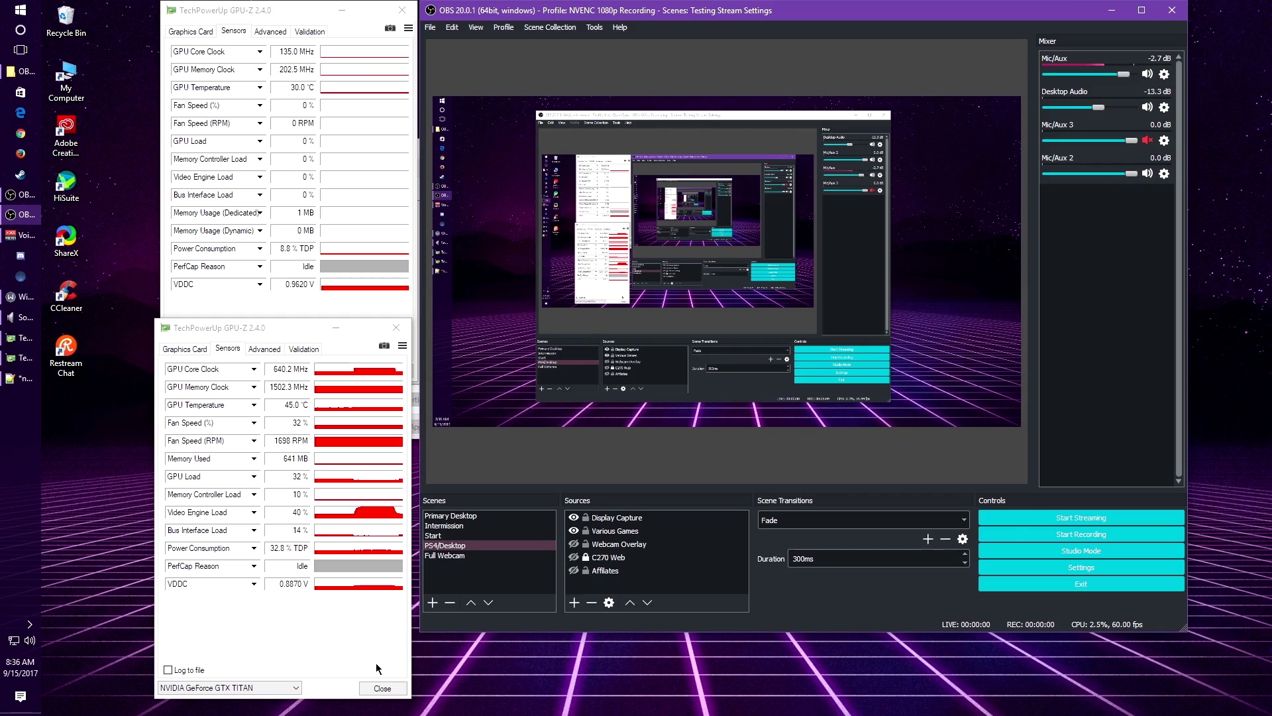
Start a new recording, now encoding with NVENC on GPU 1, the GTX 950
{"action": "mouse_move", "coordinate": [402, 521]}
{"action": "left_click", "coordinate": [1033, 534]}
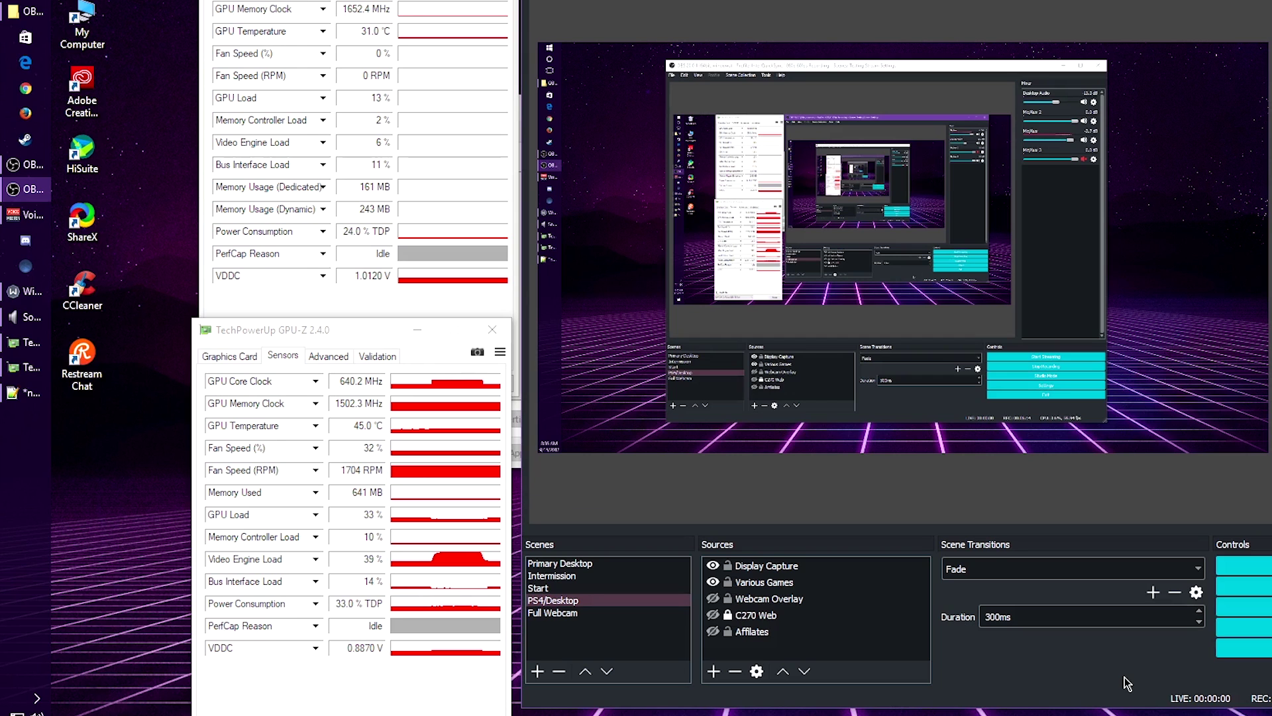